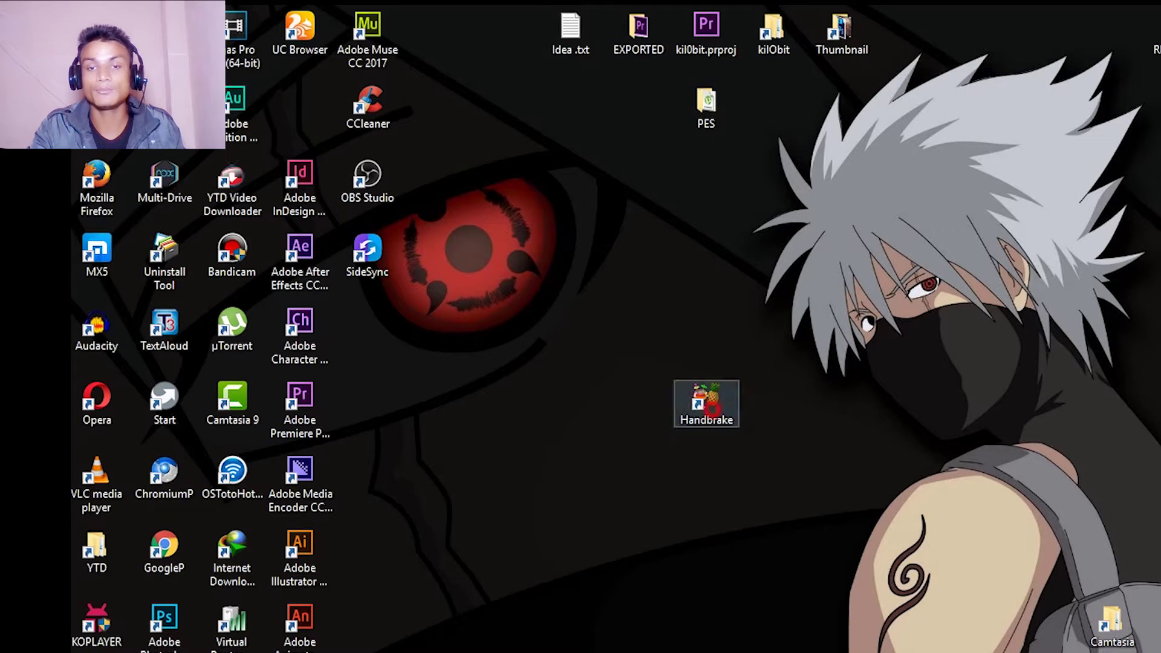
Step: Move the HandBrake desktop shortcut slightly higher and launch HandBrake from it
left_click_drag(706, 401, 707, 328)
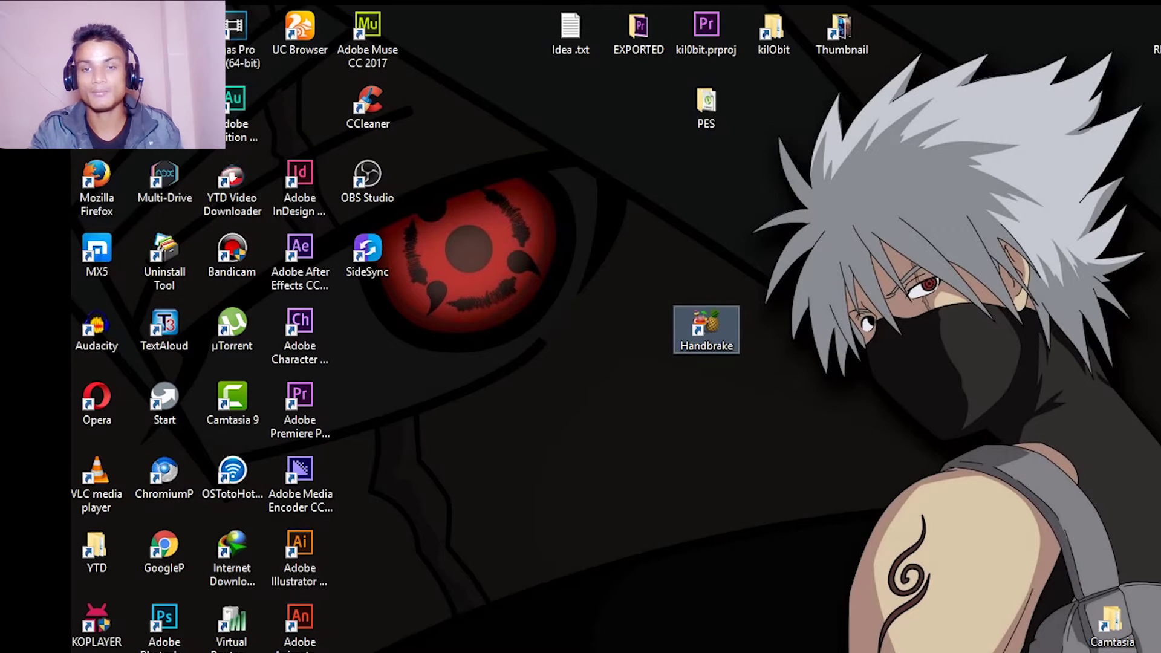
double_click(704, 332)
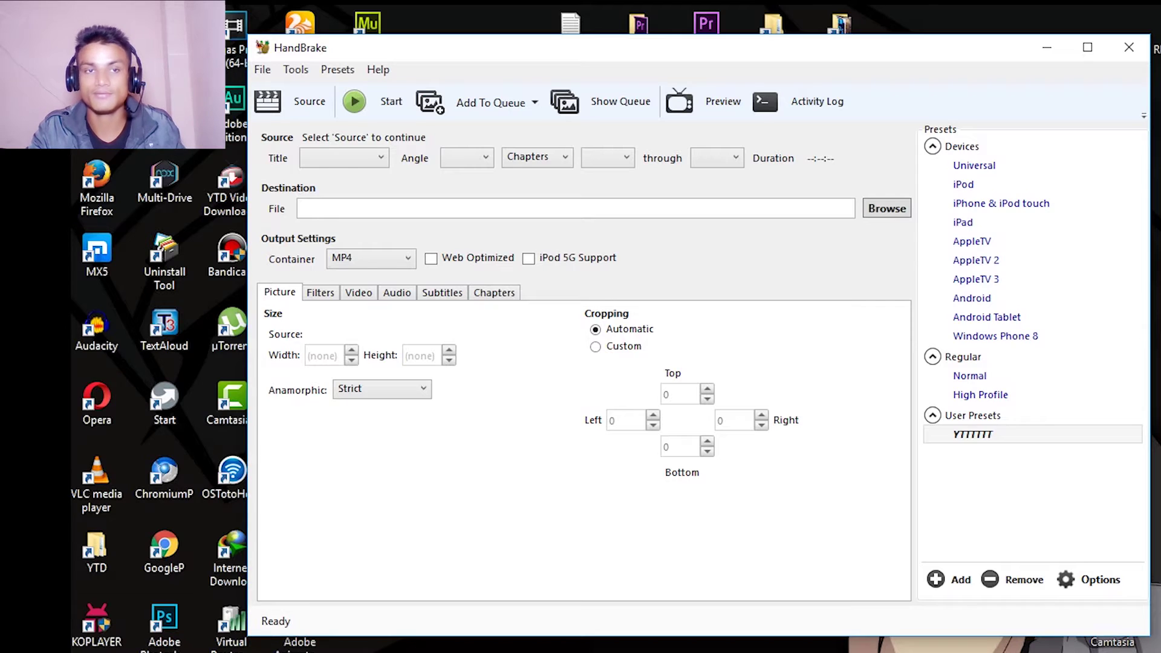
Step: Bring up HandBrake's Source Selection panel with Ctrl+O
key("ctrl+o")
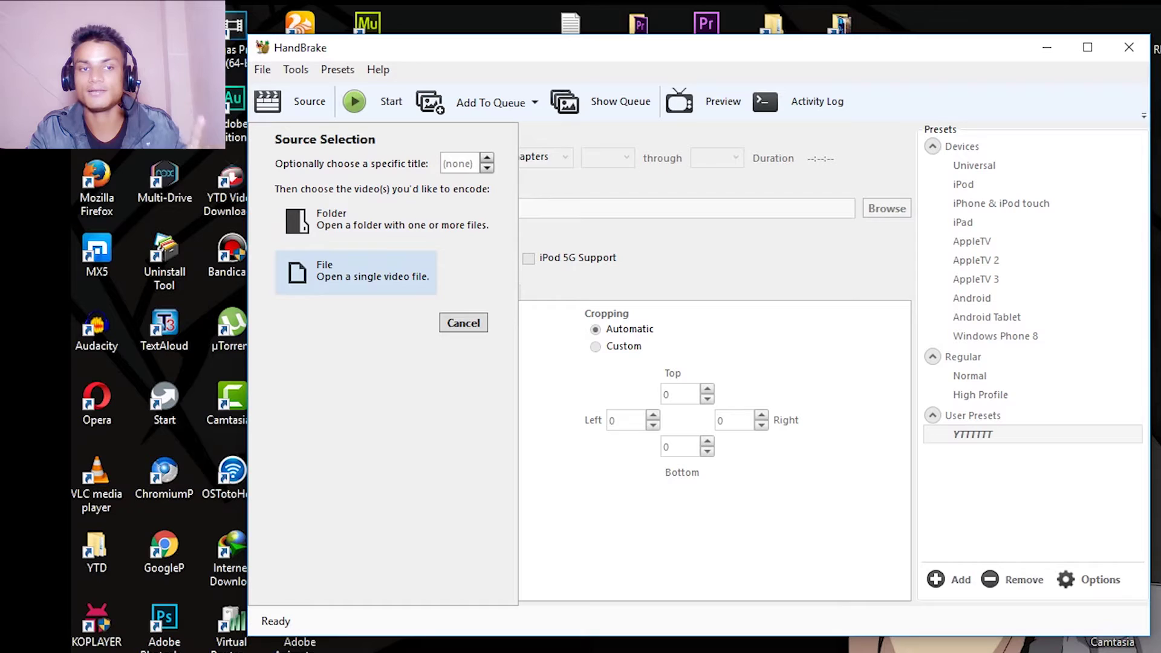
left_click(363, 275)
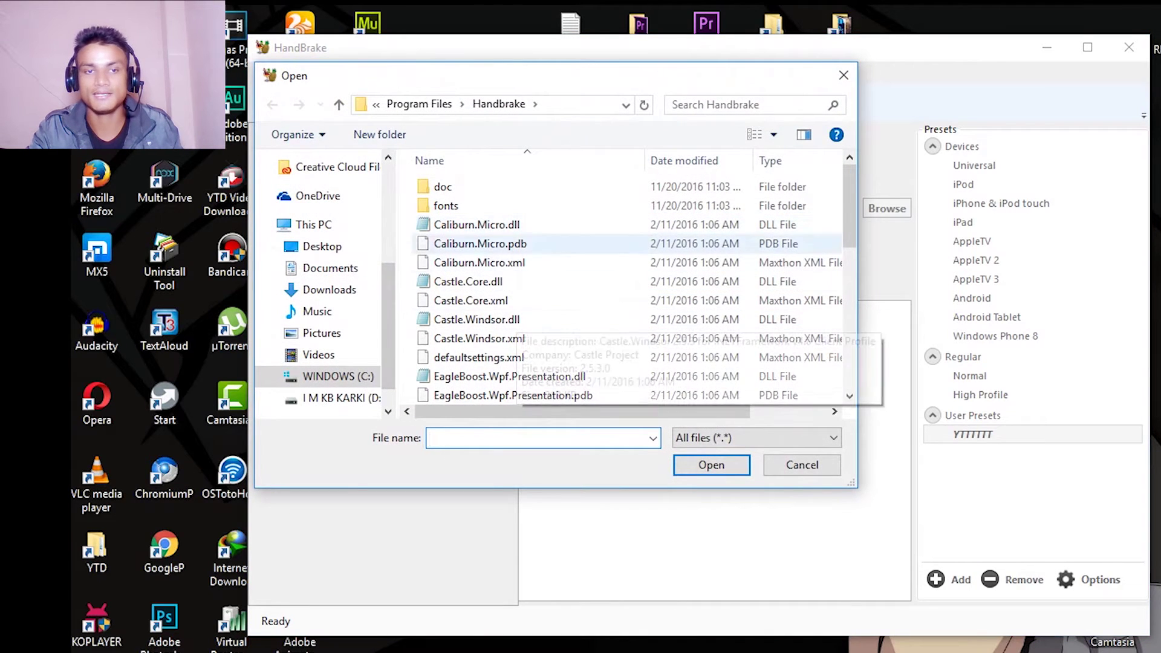
left_click(330, 268)
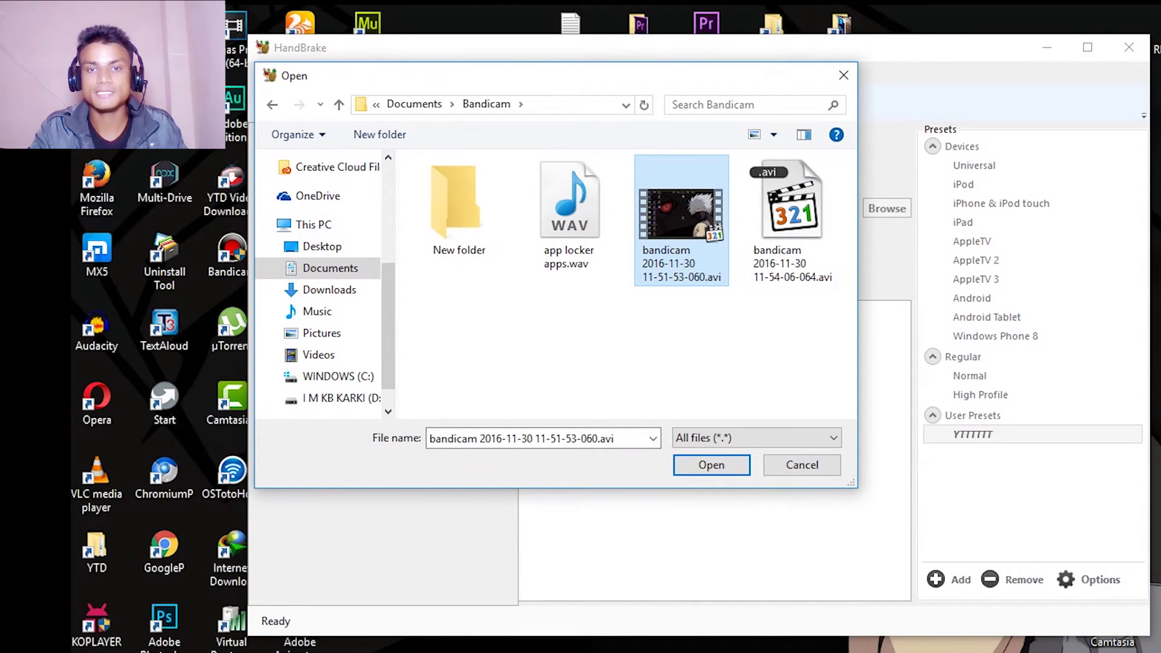
left_click(711, 464)
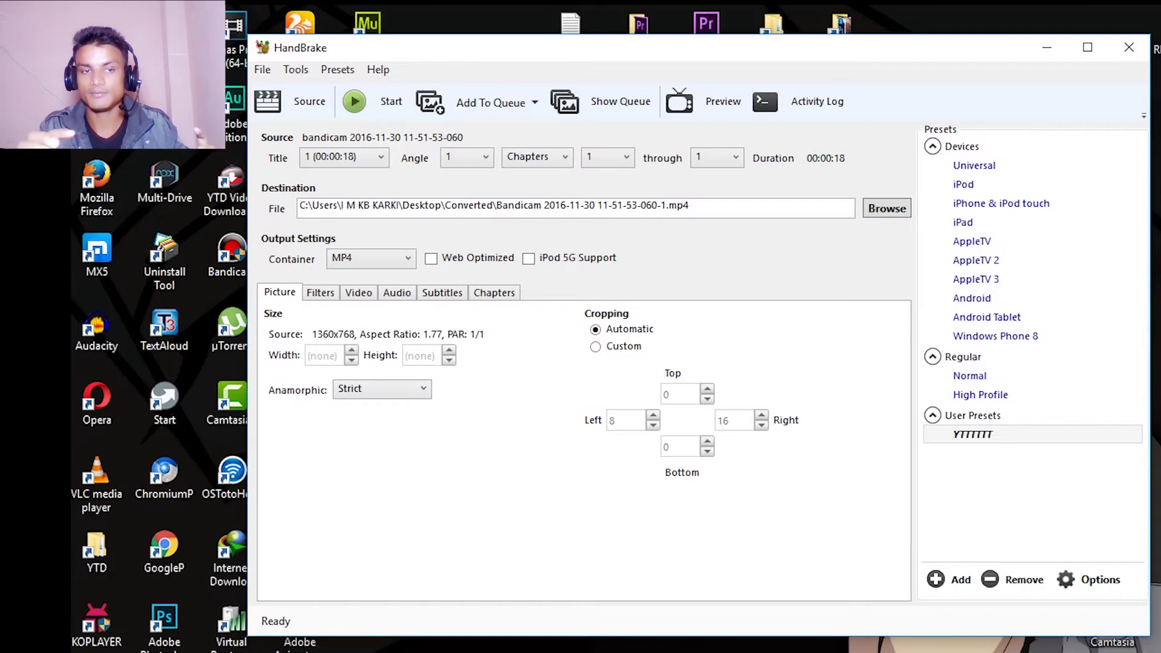
Step: Keep anamorphic at Strict, review the Filters tab, and show the Video settings
left_click(410, 389)
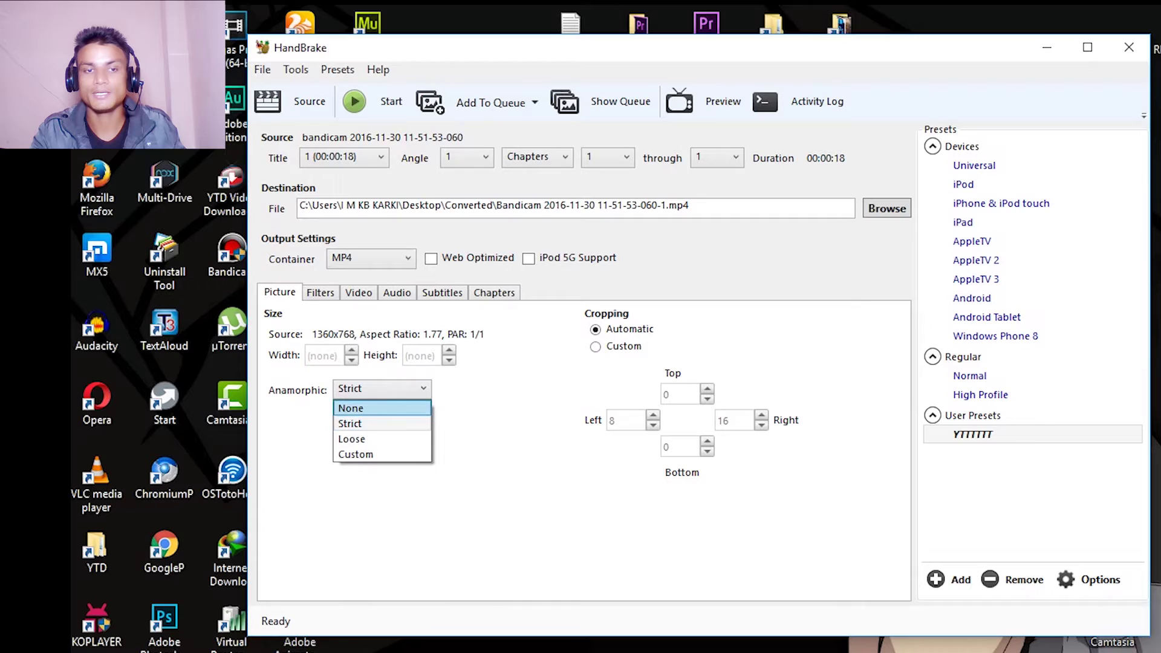
left_click(366, 424)
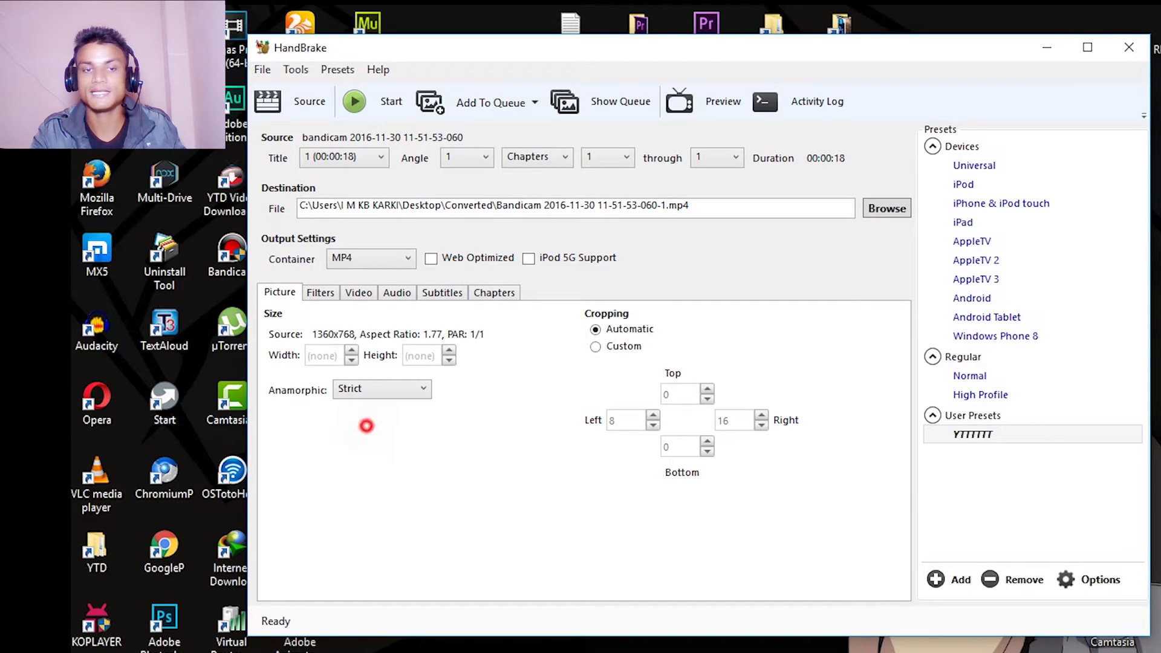
left_click(320, 292)
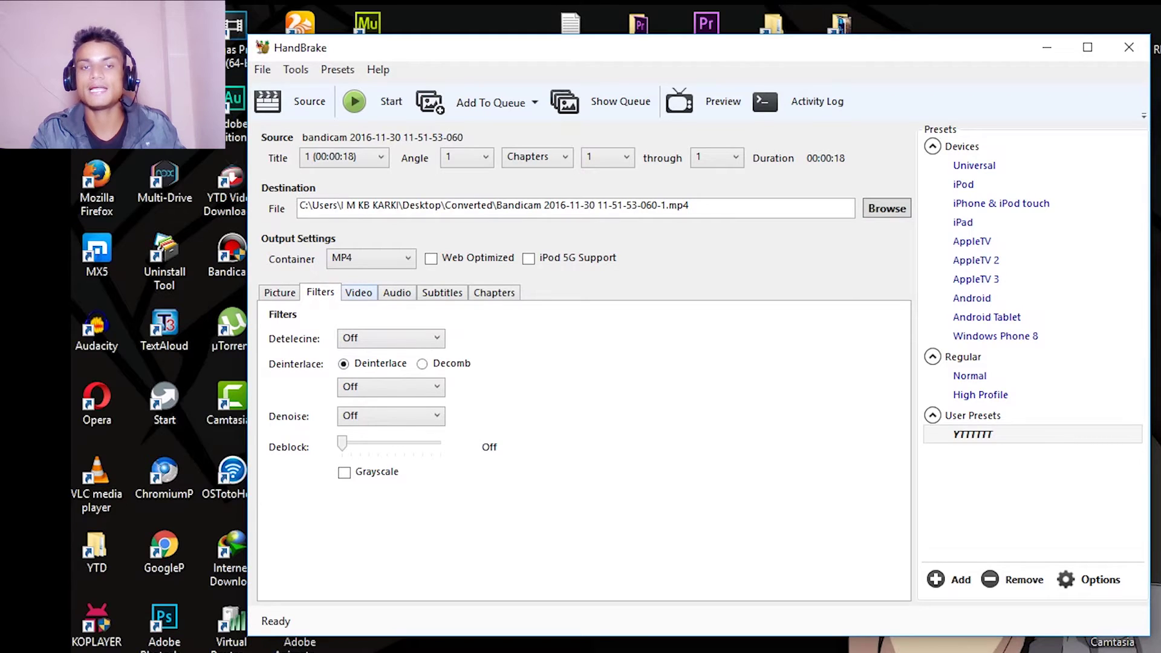
left_click(359, 292)
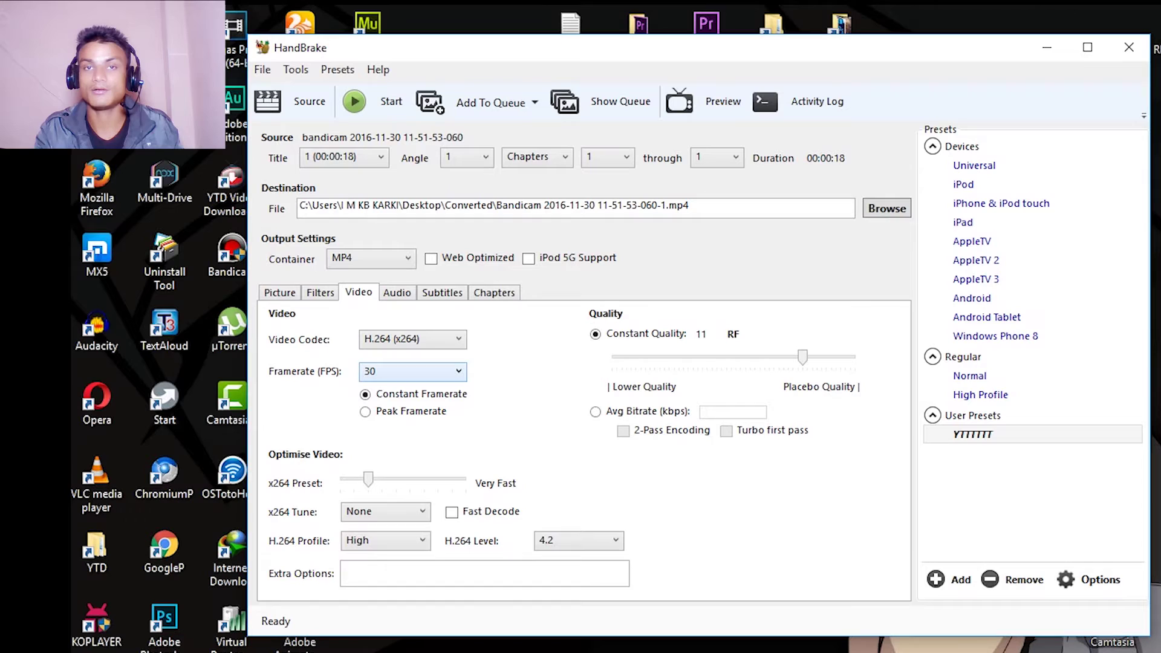
left_click(453, 371)
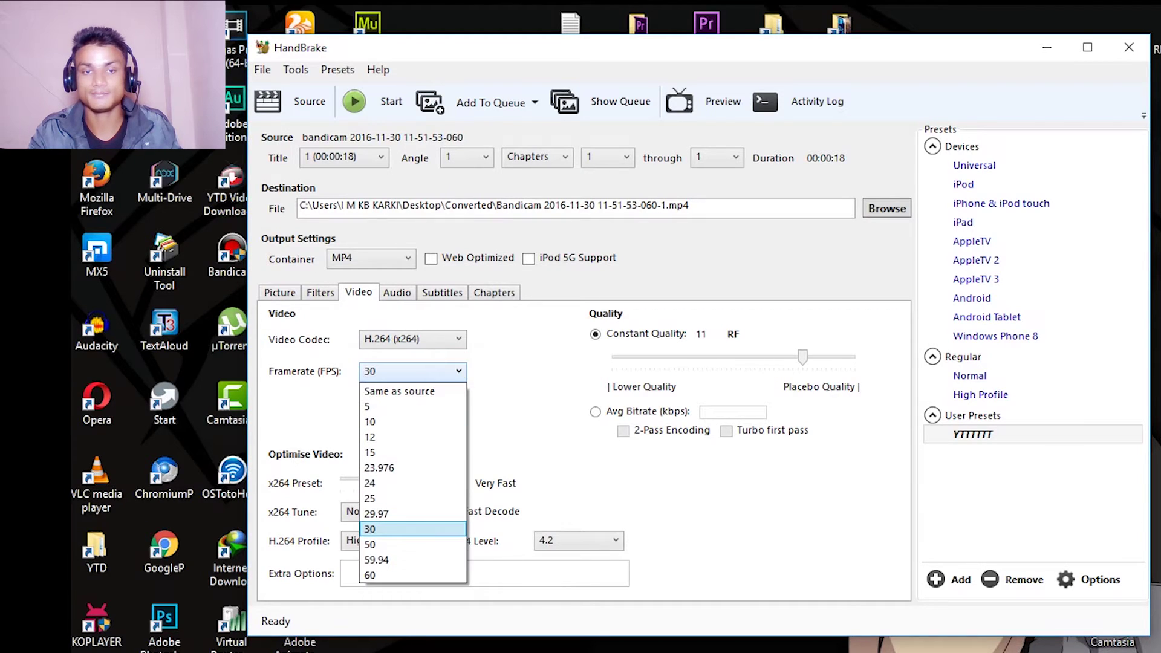
left_click(489, 366)
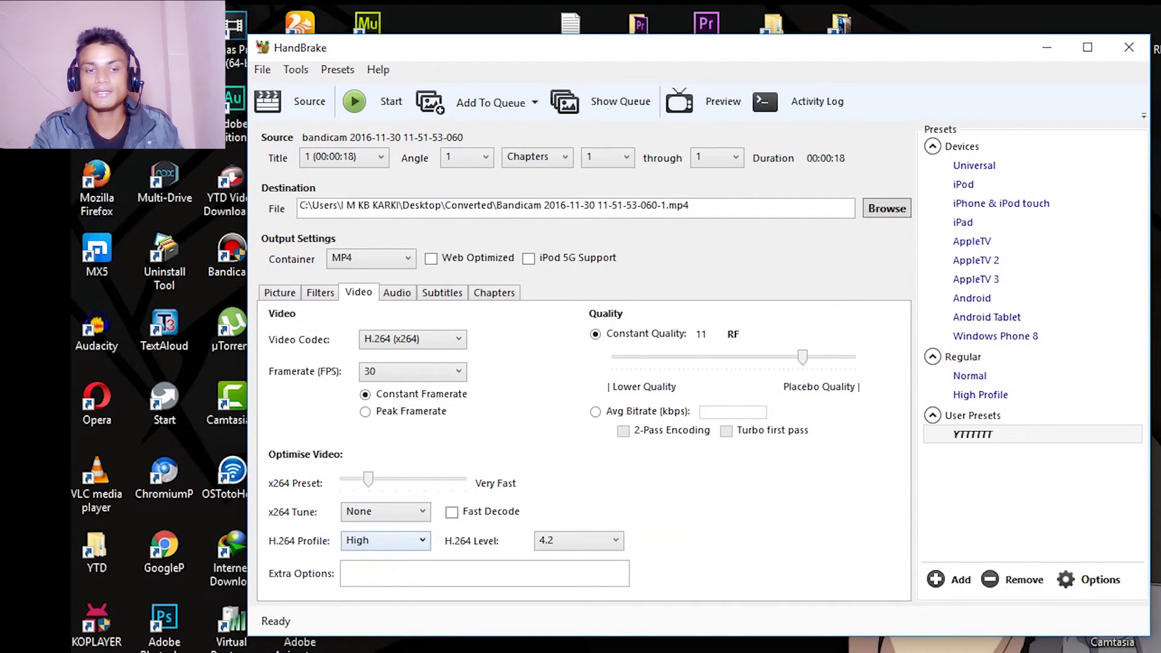
left_click(379, 542)
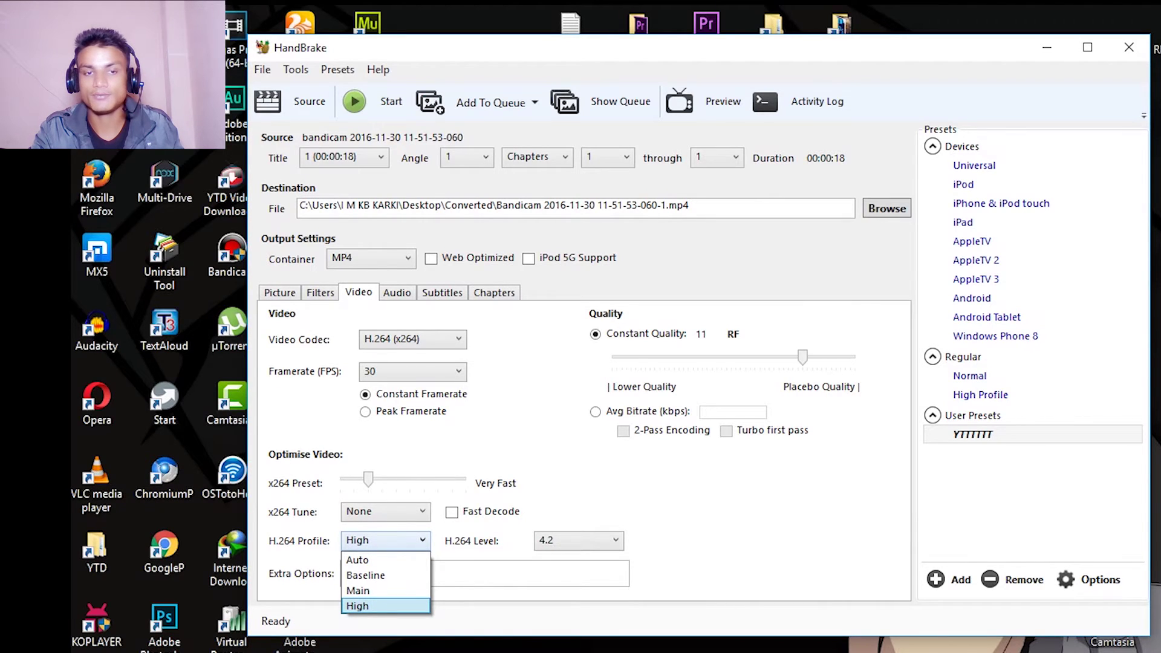
left_click(564, 540)
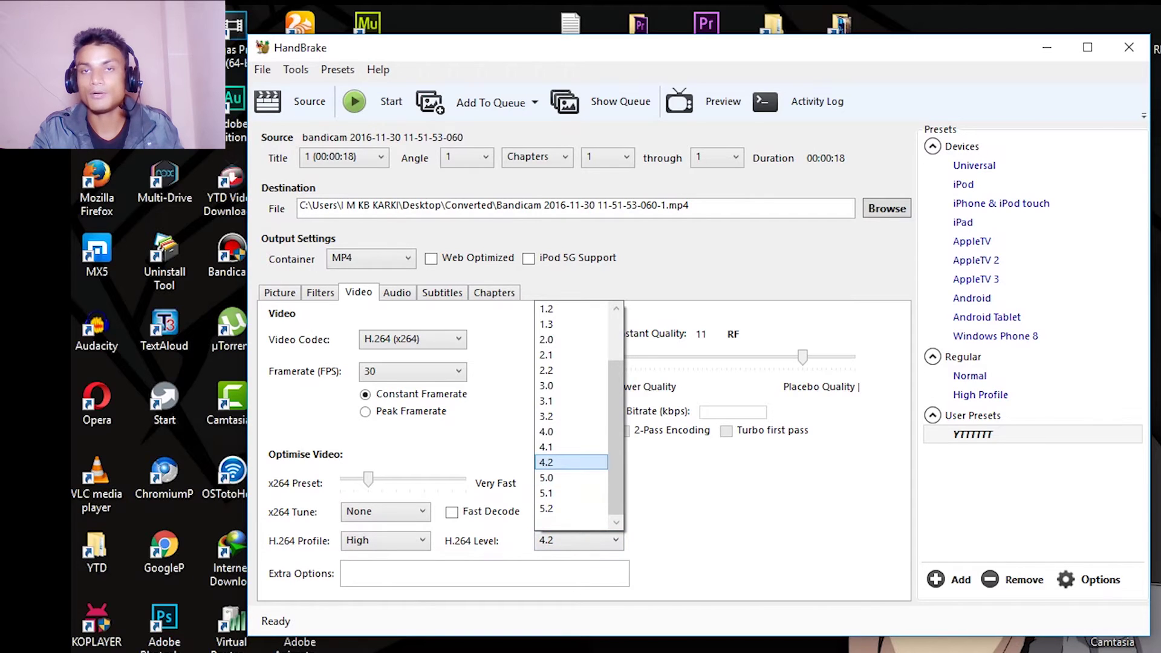
left_click(560, 463)
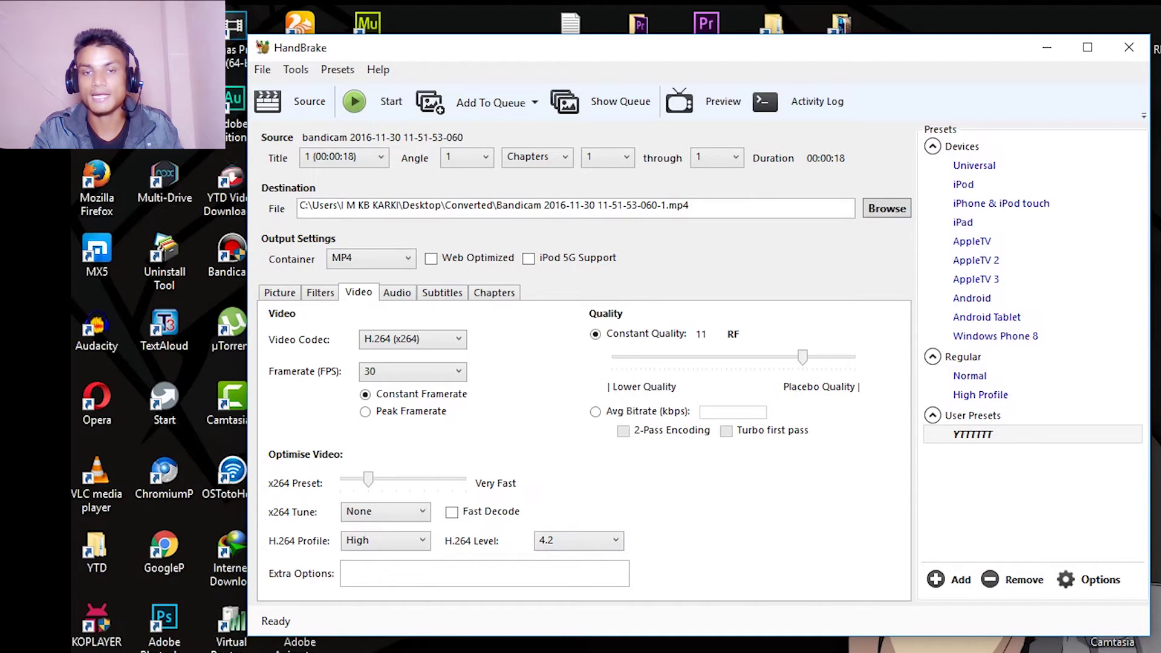
Step: Adjust the constant quality slider through RF 15 and back to RF 20
left_click_drag(803, 357, 760, 357)
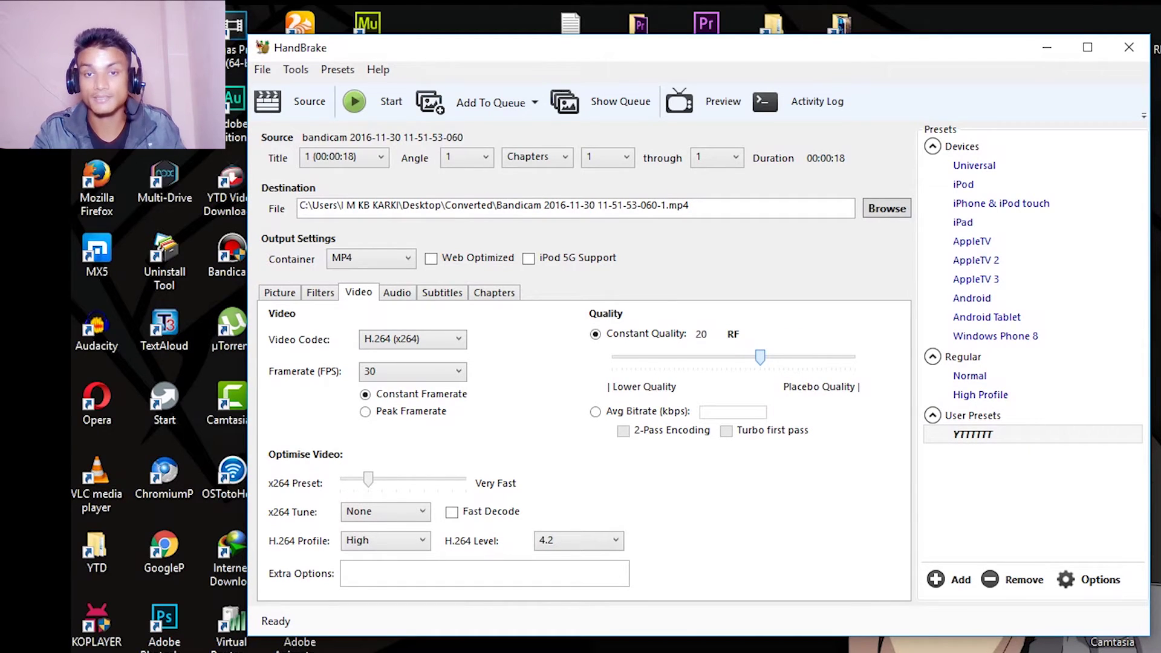
left_click_drag(760, 357, 798, 358)
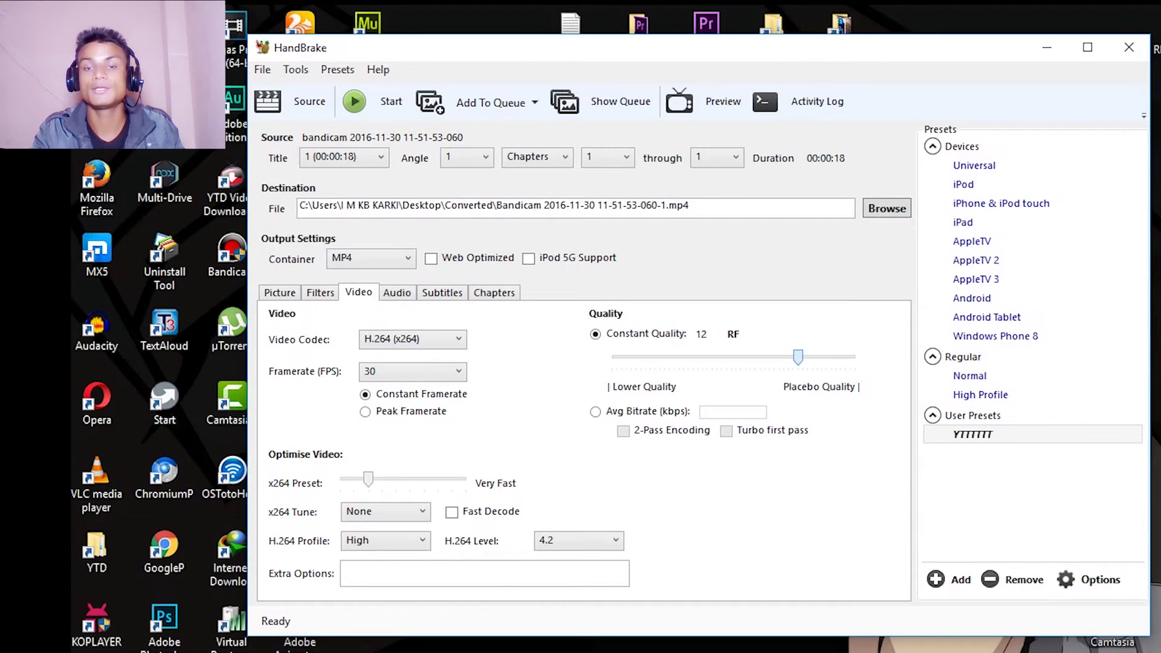
mouse_move(798, 357)
left_mouse_down()
mouse_move(760, 357)
mouse_move(803, 357)
left_mouse_up()
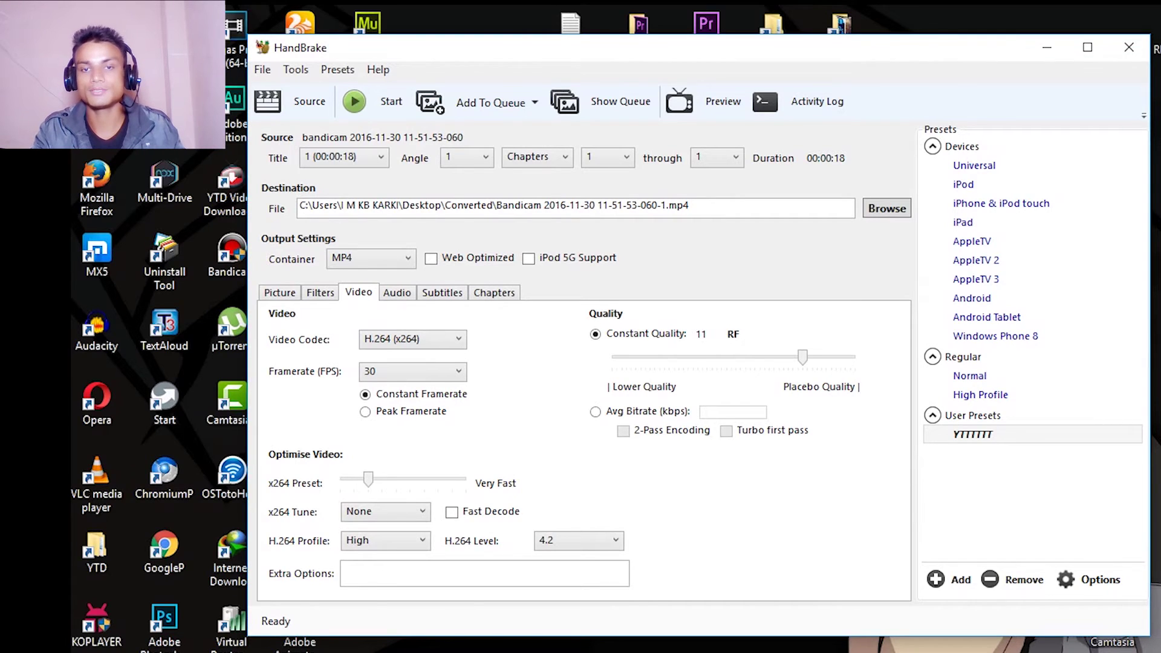
Step: Switch the video to average bitrate encoding at 1000 kbps
left_click(595, 412)
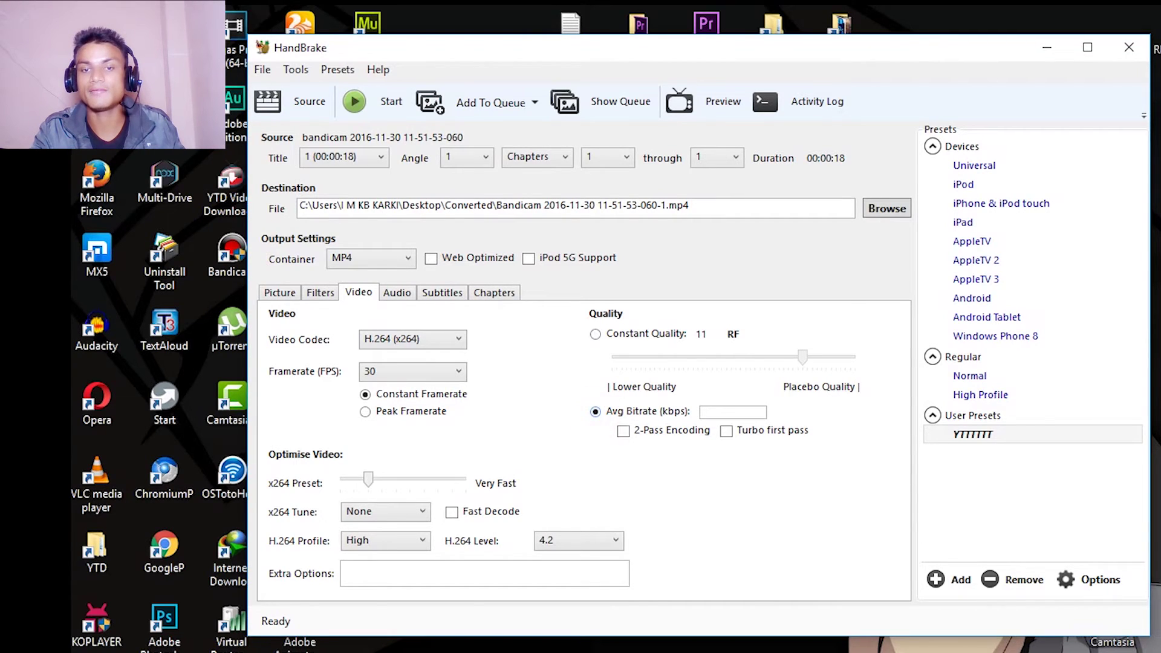
left_click(708, 412)
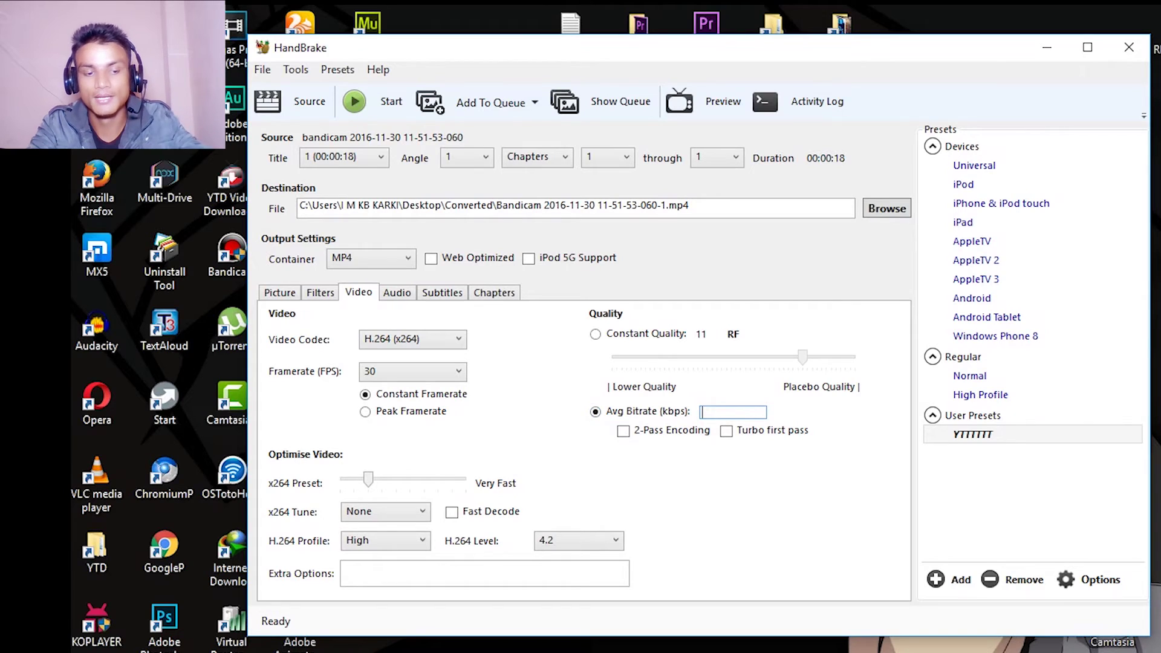
type("1000")
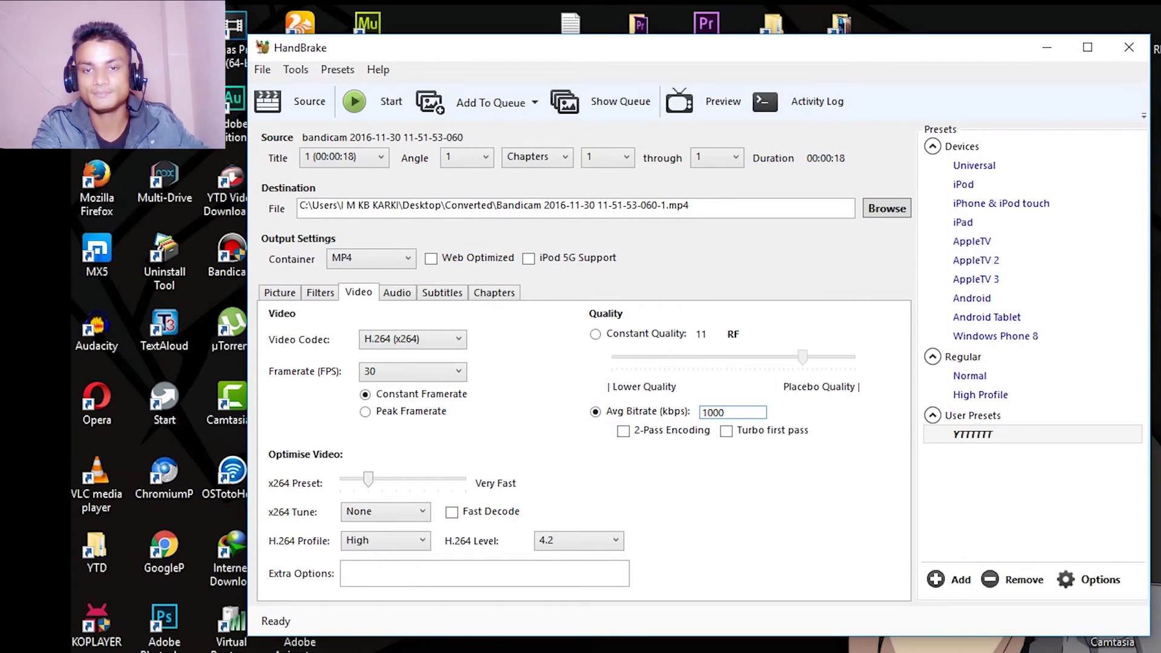
left_click(397, 292)
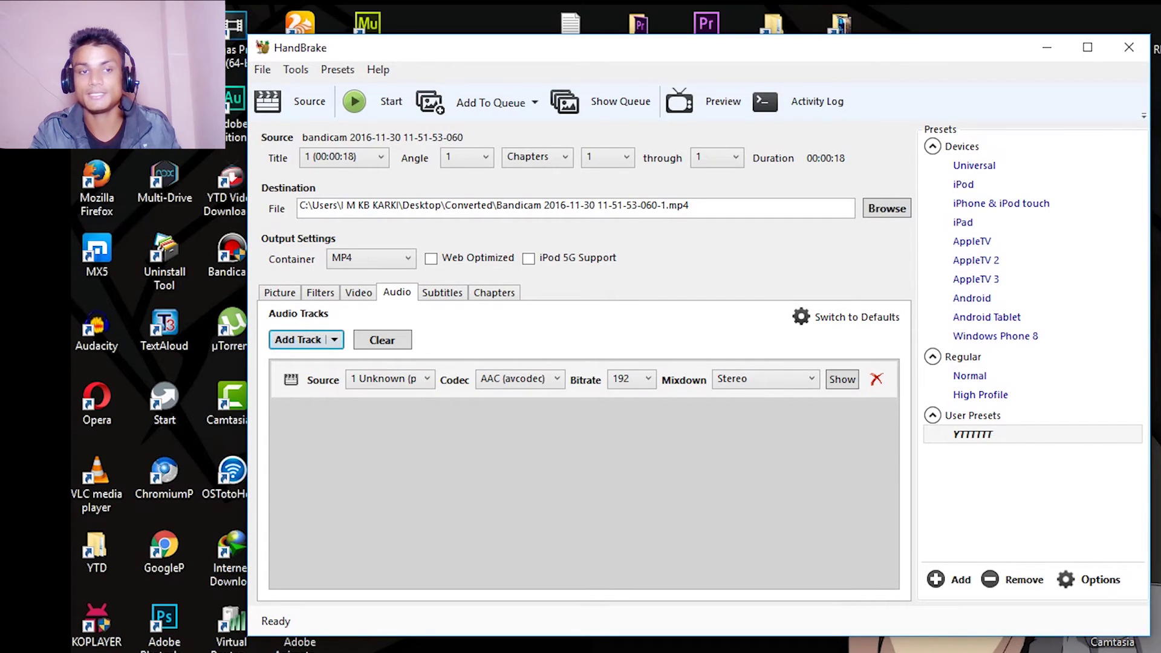
Step: Add a new audio track and set its source to stream 2
left_click(334, 339)
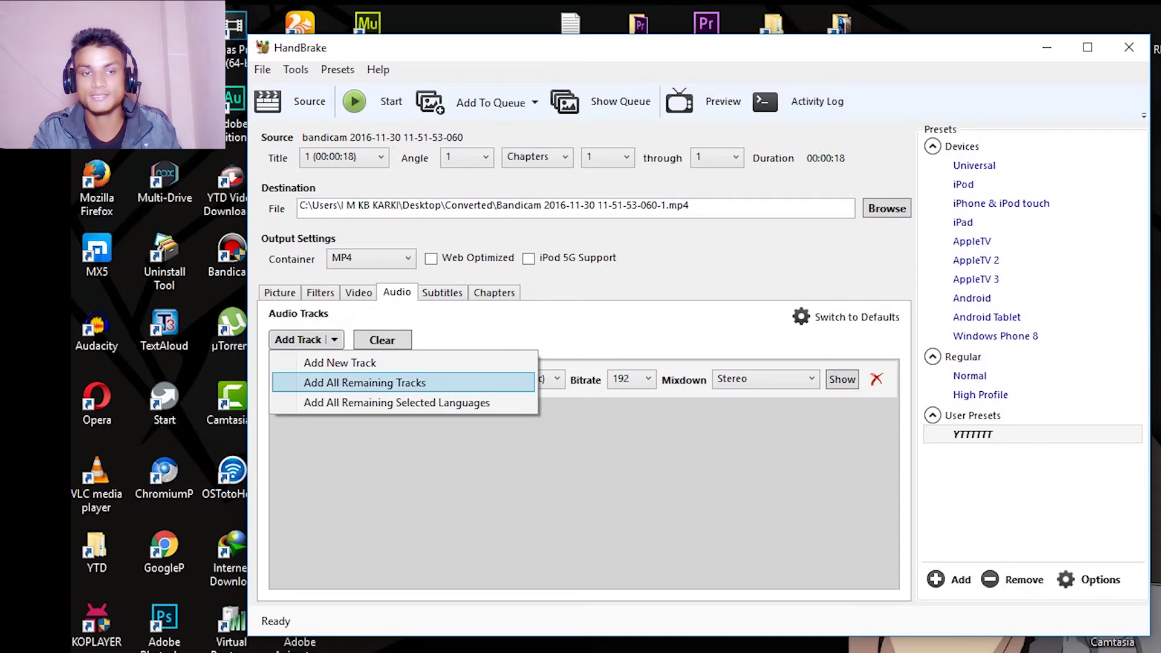
left_click(350, 365)
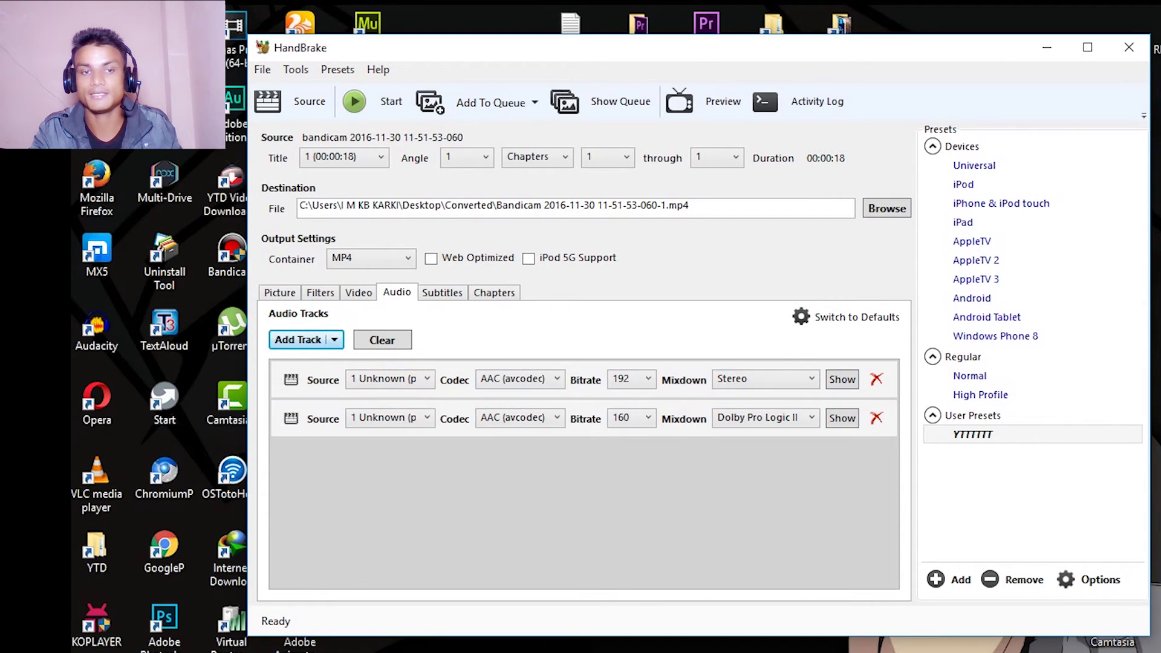
left_click(390, 417)
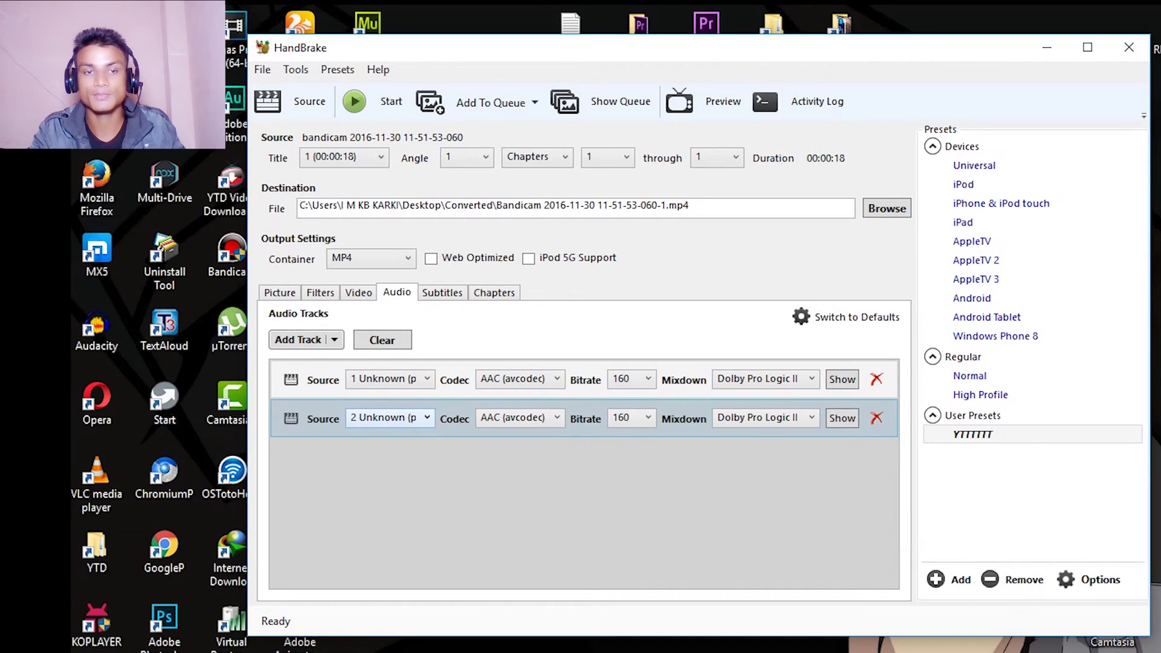
left_click(387, 417)
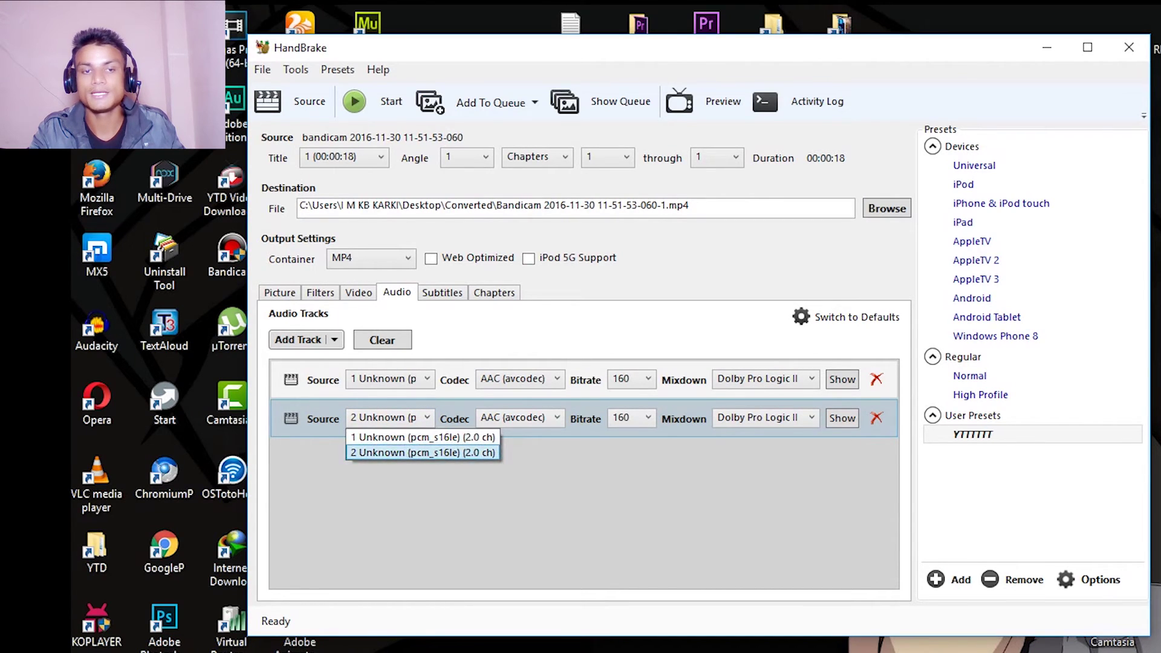
left_click(402, 454)
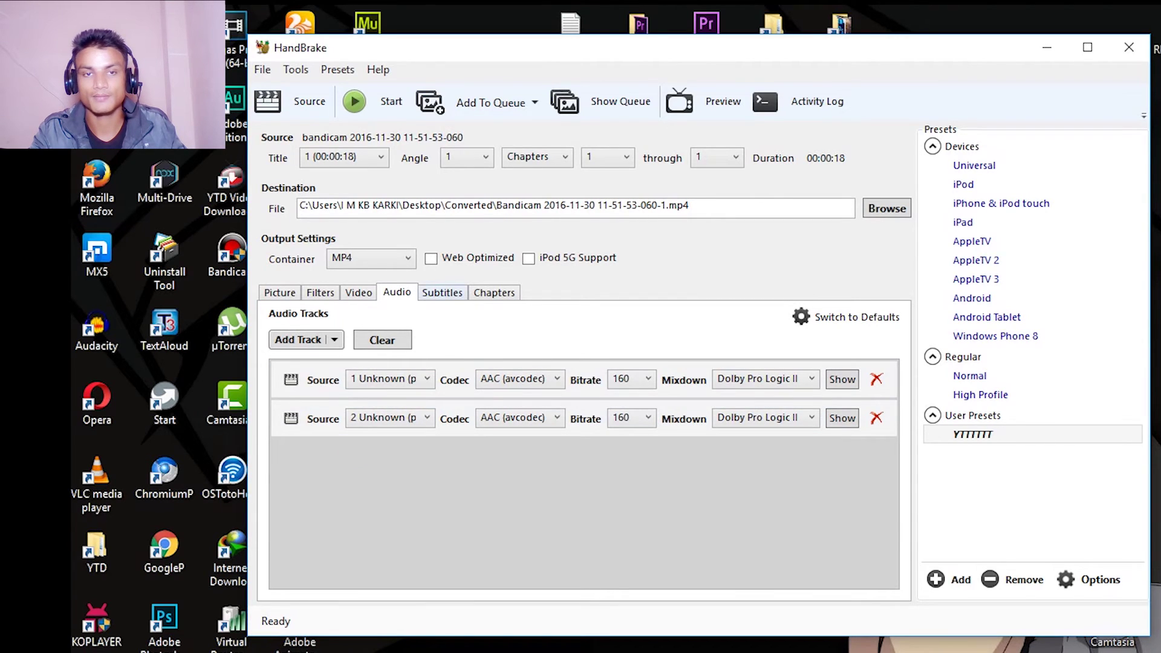
Step: Look over the Subtitles and Chapters tabs, then try a device preset
left_click(442, 292)
left_click(494, 293)
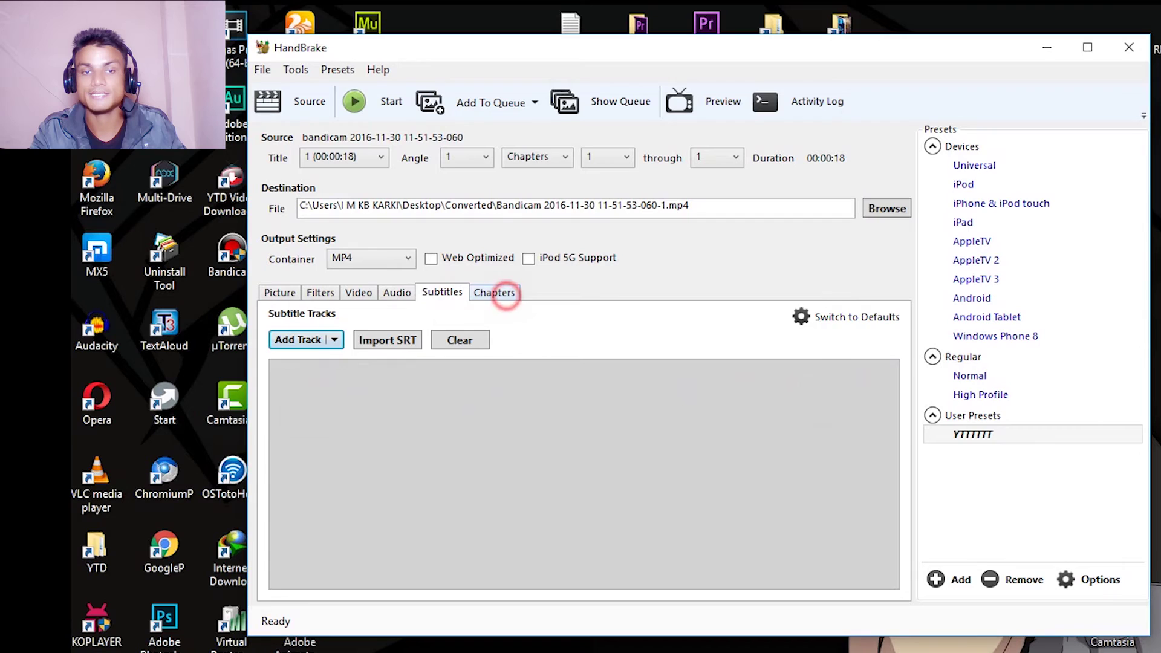
left_click(442, 293)
left_click(494, 293)
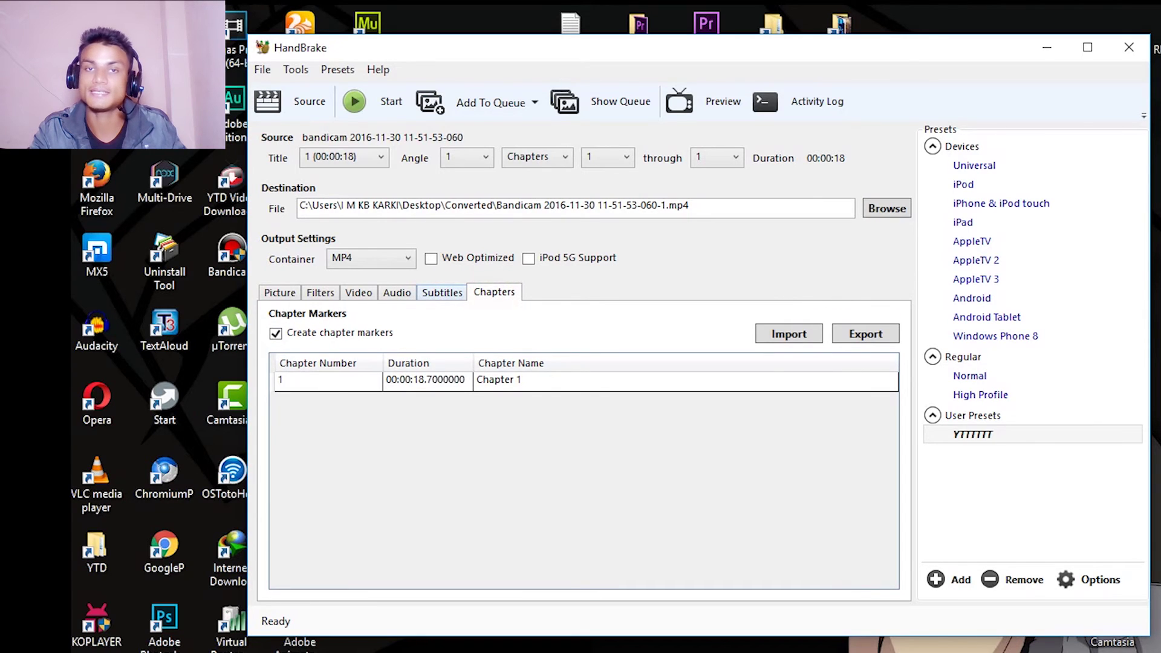
left_click(975, 279)
Step: Compare the Android, Windows Phone 8, AppleTV 2 and iPhone presets, then apply YTTTTTT
left_click(972, 298)
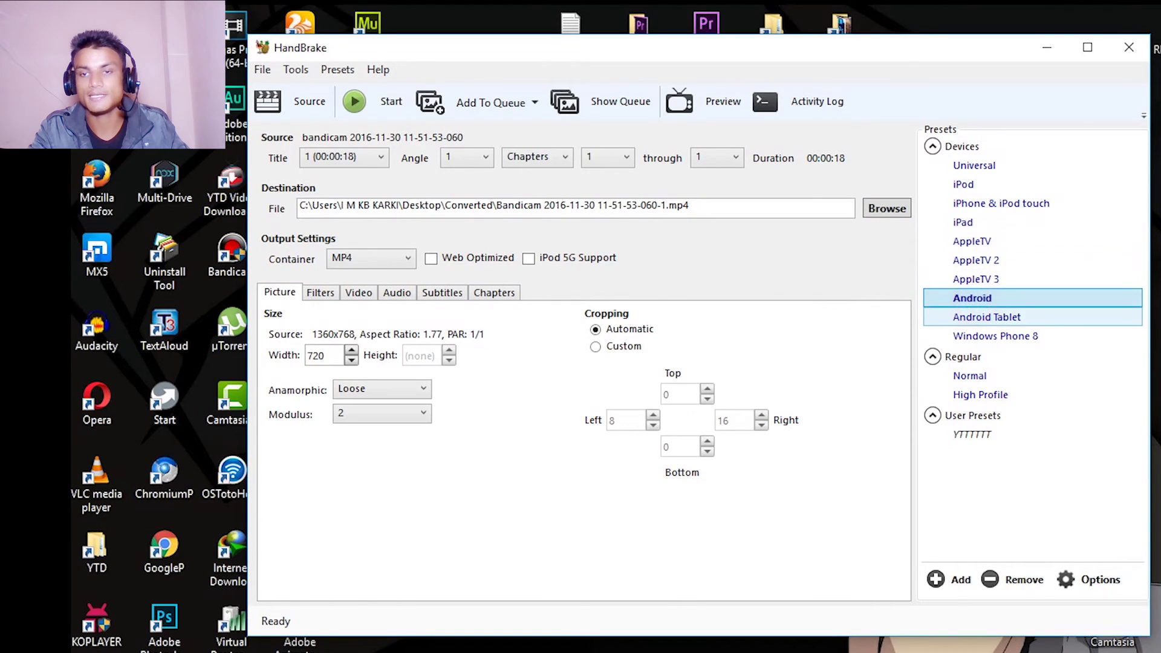
left_click(974, 335)
left_click(975, 317)
left_click(966, 260)
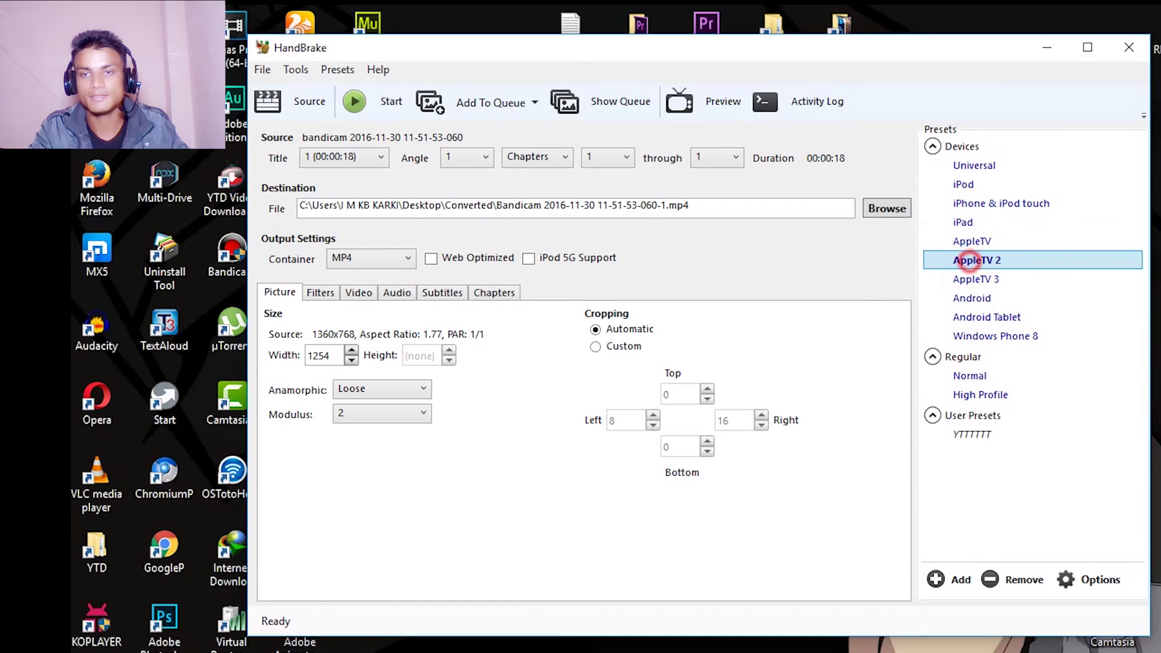
left_click(964, 204)
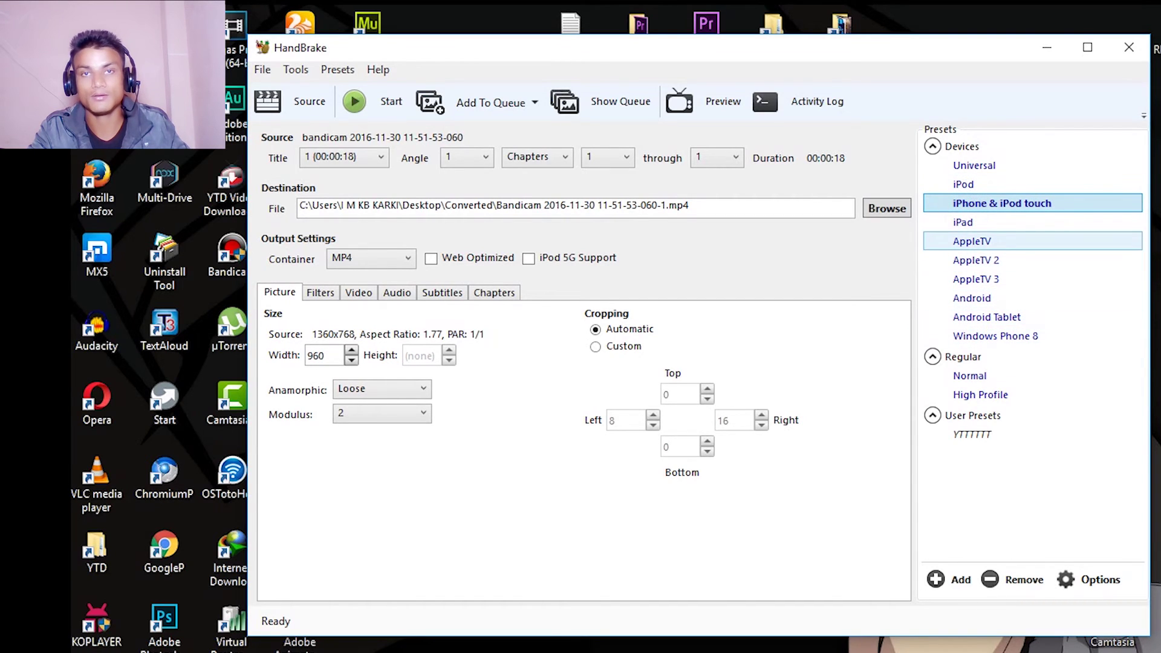
left_click(967, 434)
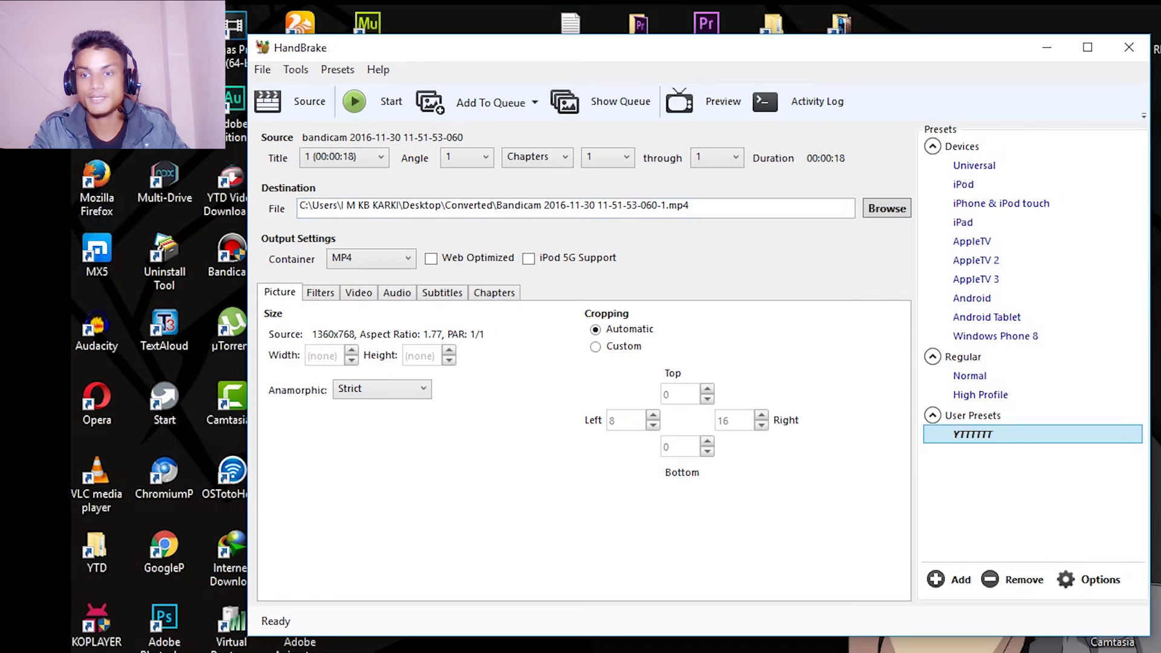
left_click(1091, 579)
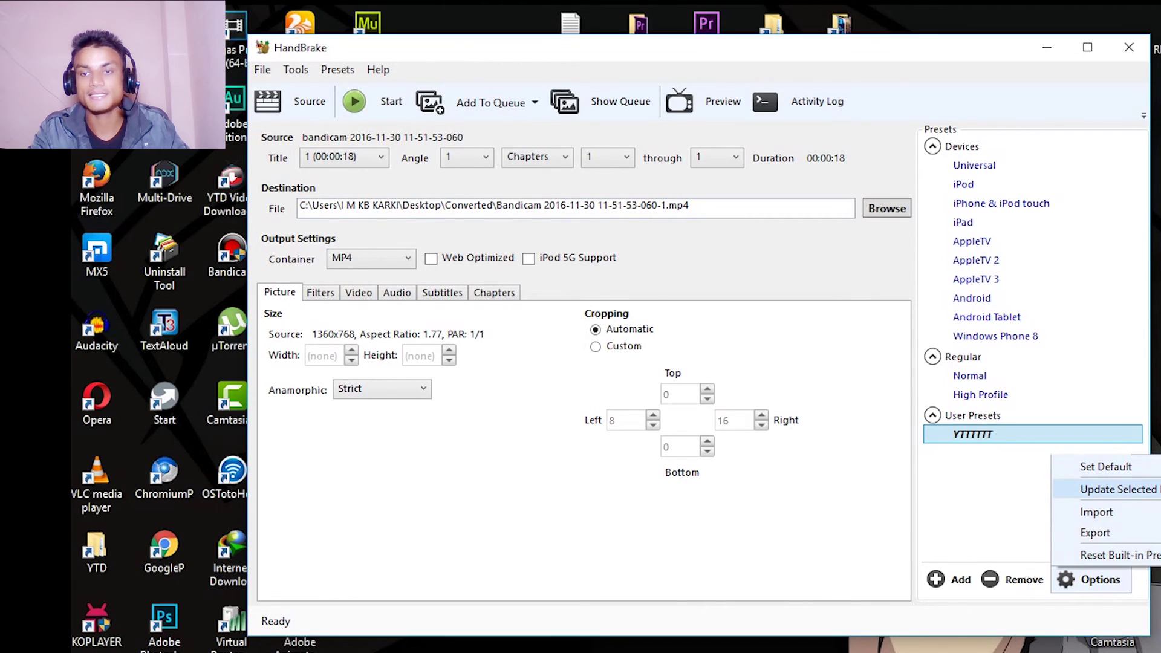
left_click(987, 492)
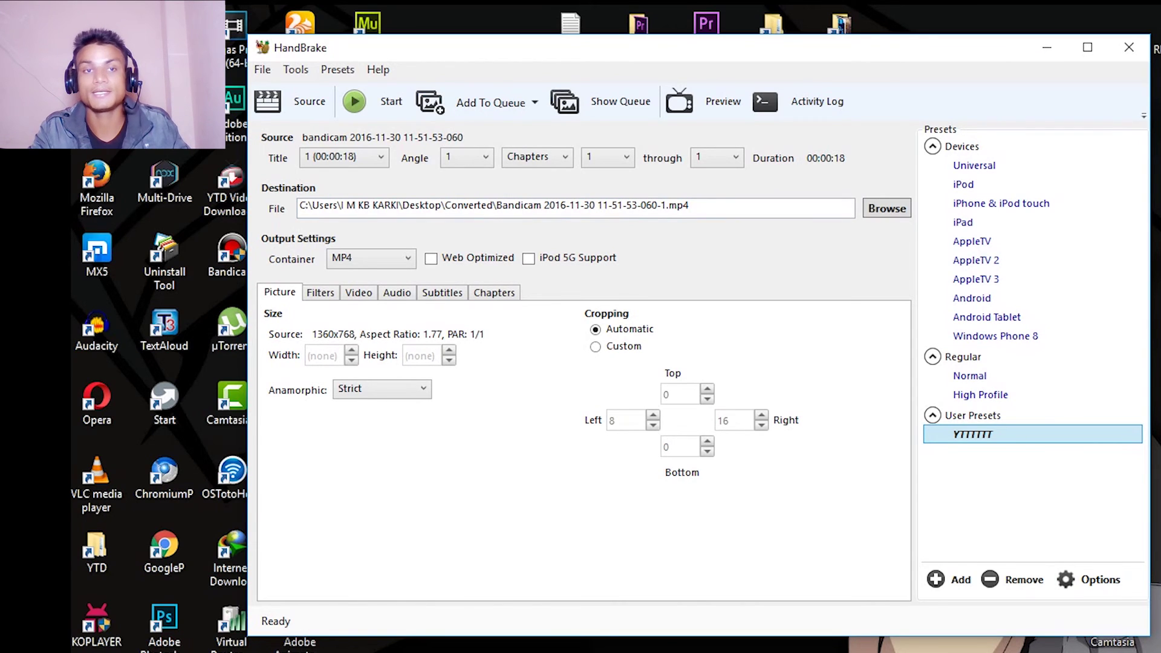
Step: Start the MP4 encode and open the Converted folder holding the finished file
left_click(381, 102)
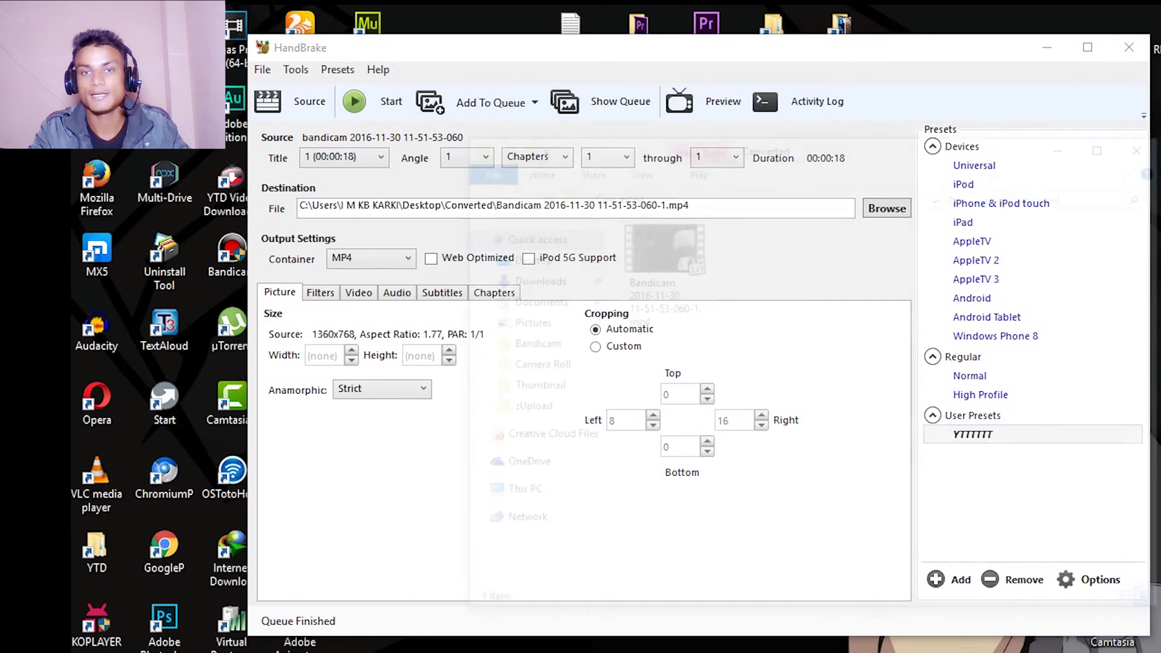
left_click(659, 273)
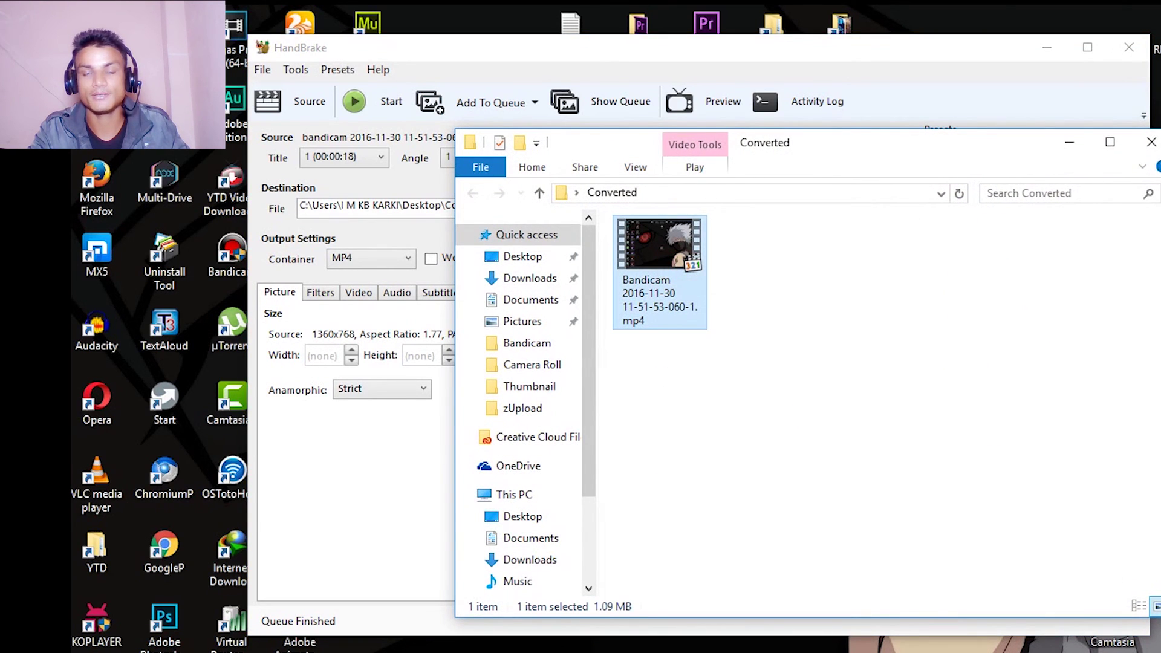
right_click(650, 275)
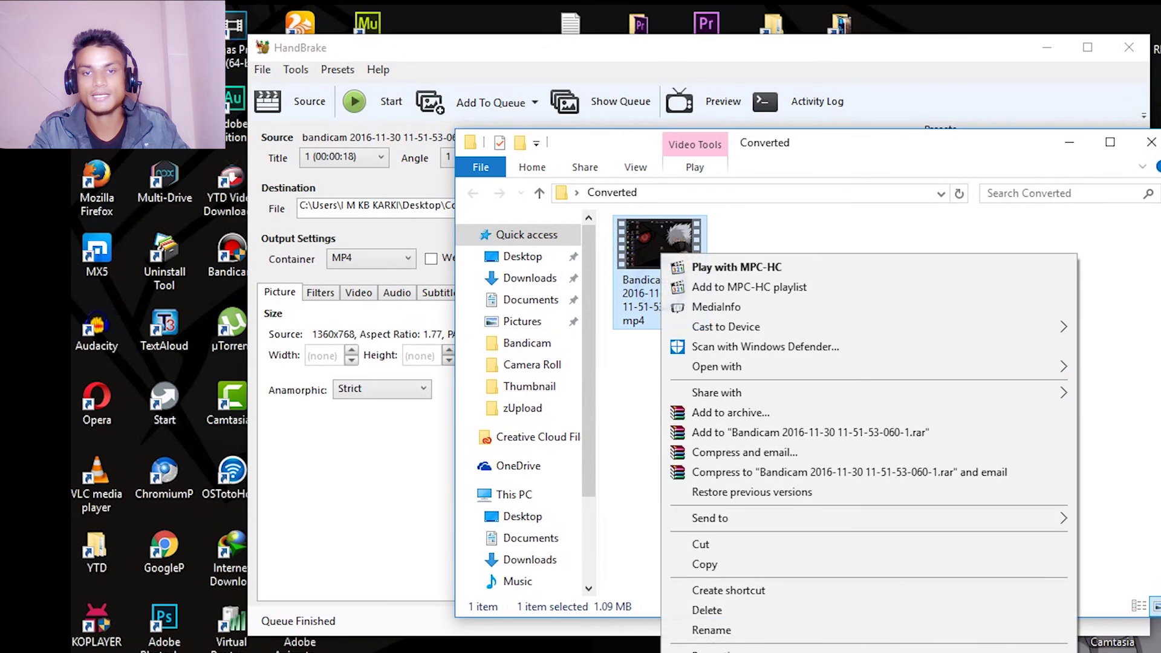
left_click(640, 456)
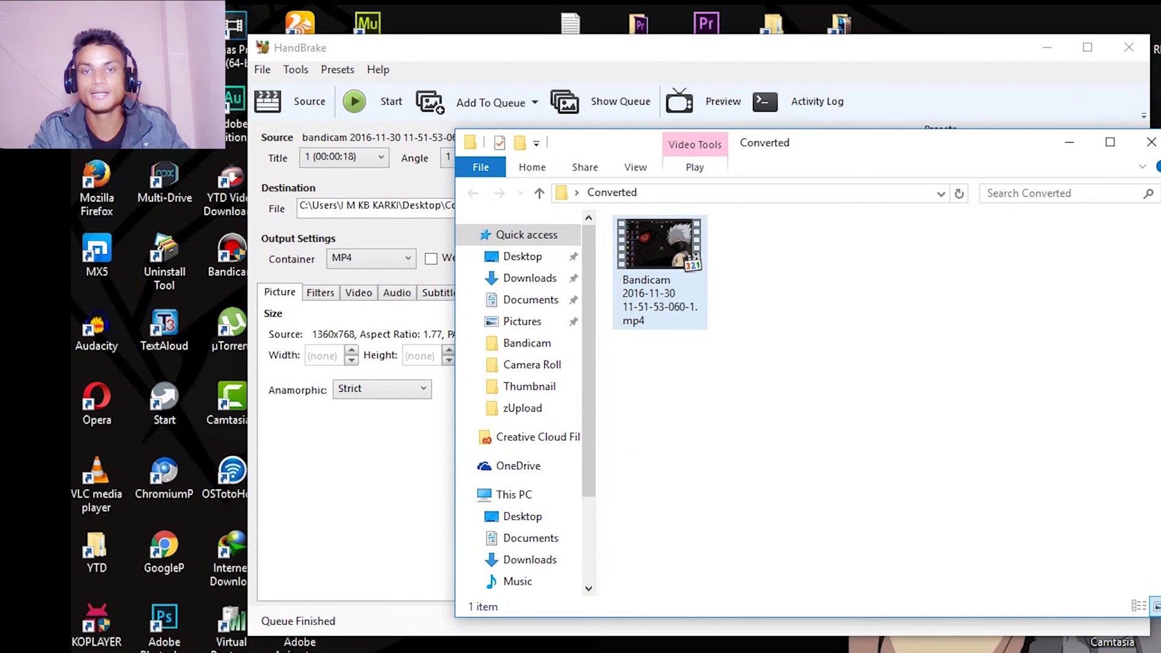
left_click_drag(846, 142, 750, 128)
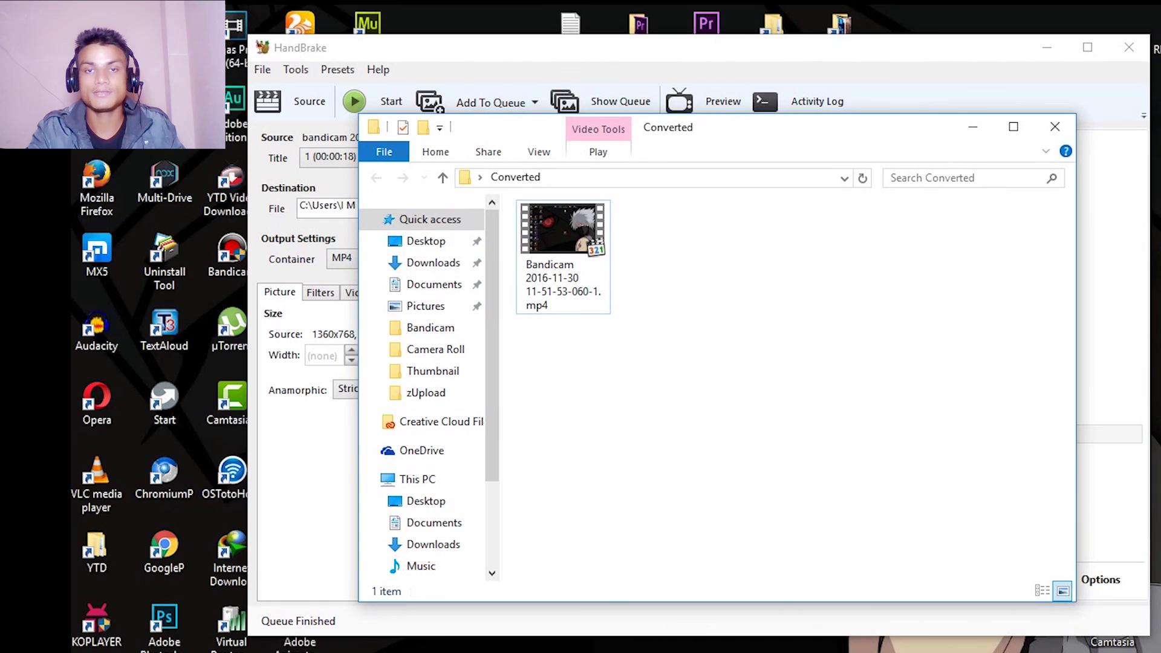